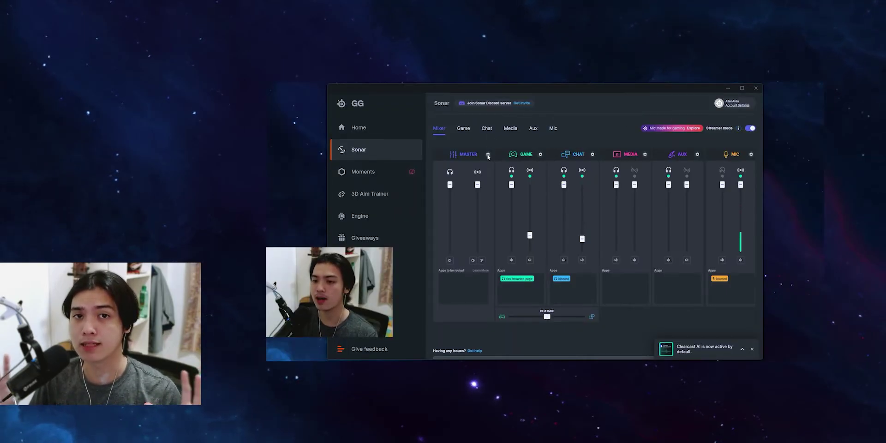
# Check the Sonar Master device settings and list the Stream Mix output devices
pyautogui.click(488, 155)
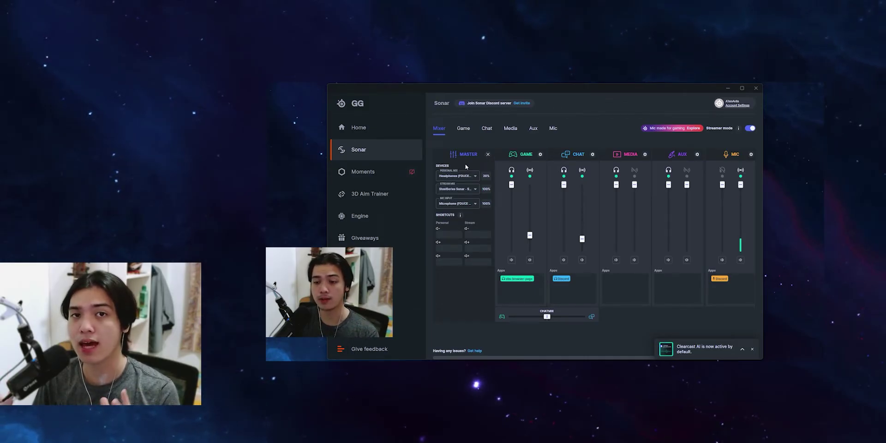
pyautogui.click(468, 191)
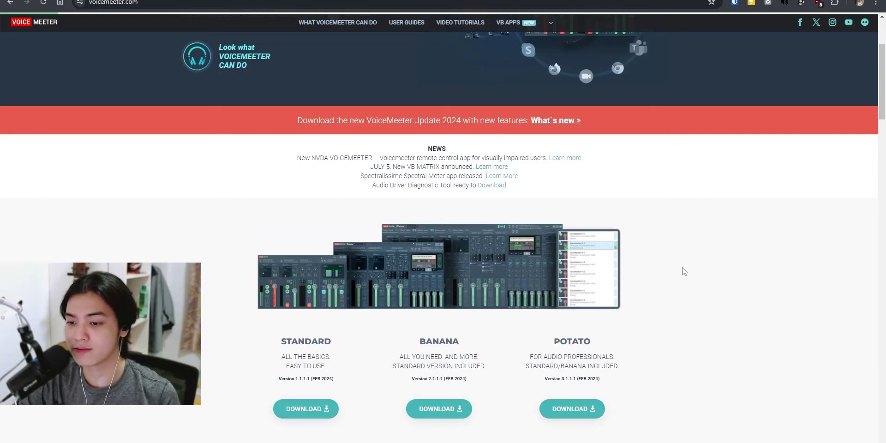
# Scroll the Voicemeeter page and highlight the snippet comparing Banana and Potato inputs
pyautogui.scroll(-1, 685, 272)
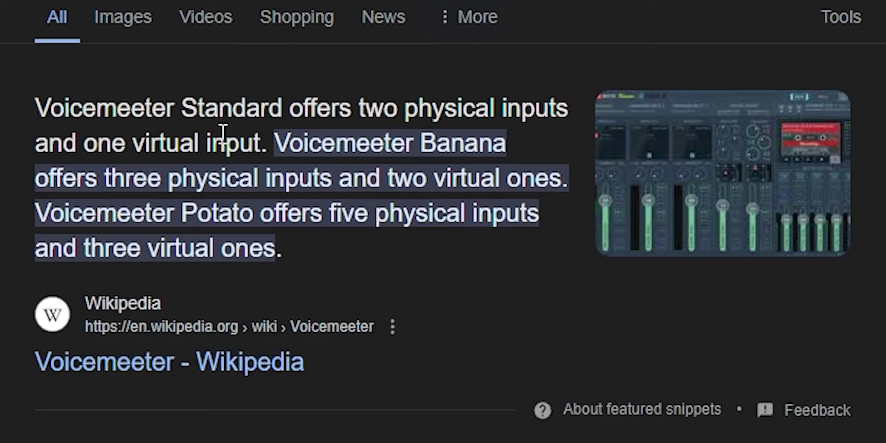
pyautogui.moveTo(304, 143); pyautogui.dragTo(508, 138)
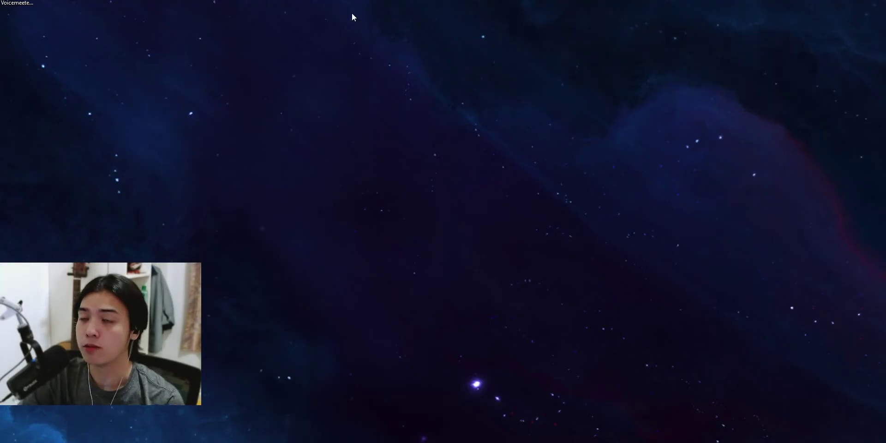
# Extract the Voicemeeter8Setup_v3111 zip on the desktop with 7-Zip and open the extracted folder
pyautogui.moveTo(27, 8); pyautogui.dragTo(574, 123)
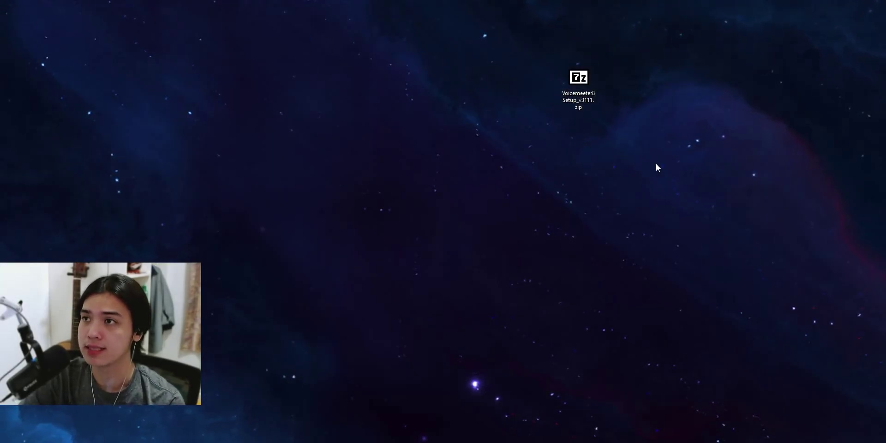
pyautogui.moveTo(656, 164); pyautogui.dragTo(538, 61)
pyautogui.rightClick(577, 84)
pyautogui.moveTo(622, 138)
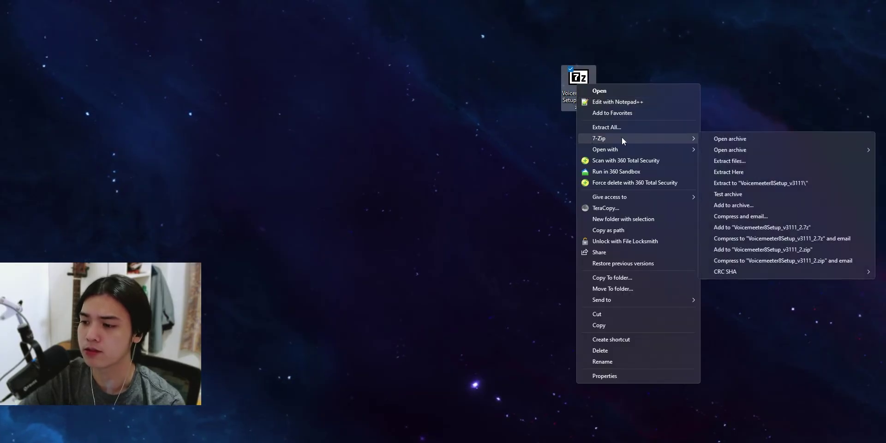
pyautogui.click(745, 160)
pyautogui.press('Return')
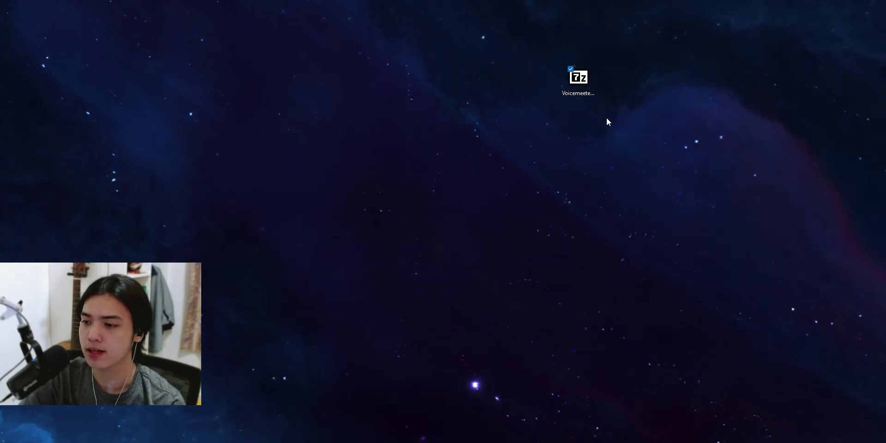
pyautogui.moveTo(547, 186); pyautogui.dragTo(595, 144)
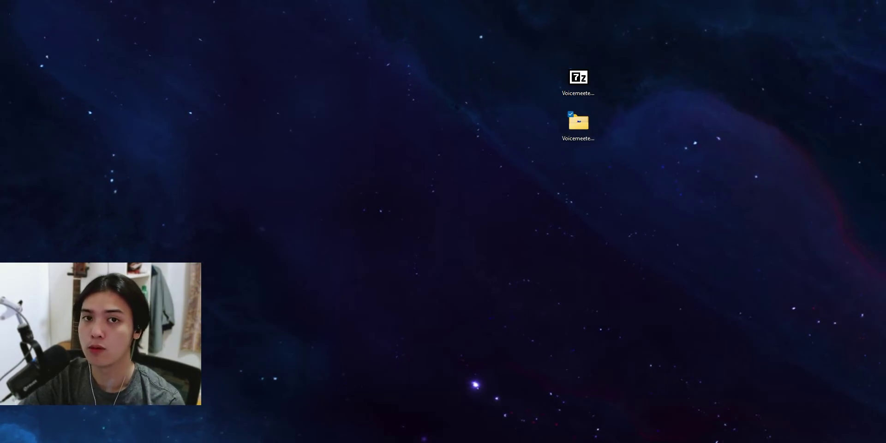
pyautogui.doubleClick(591, 138)
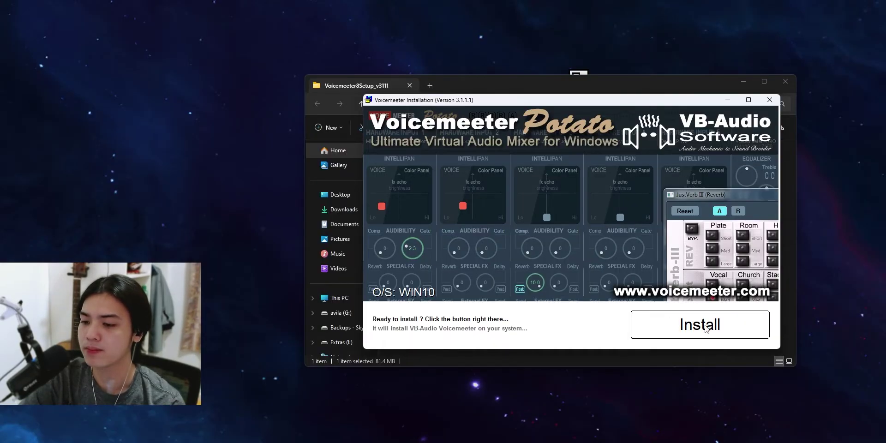
# Install Voicemeeter Potato 3.1.1.1 and launch its mixer window
pyautogui.click(707, 329)
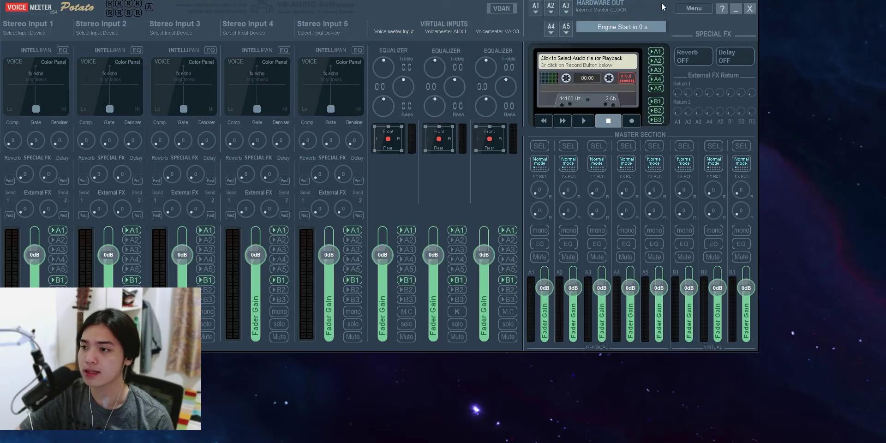
# Centre the Voicemeeter Potato mixer window and select the A1 Hardware Out button
pyautogui.moveTo(662, 7); pyautogui.dragTo(731, 31)
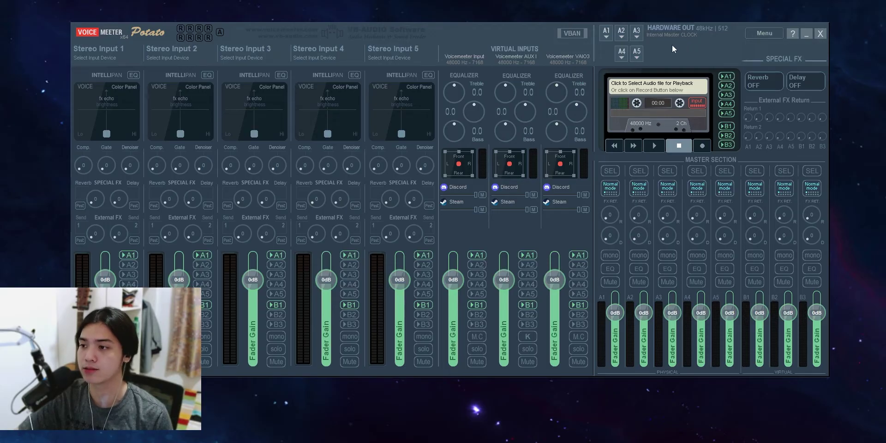
pyautogui.click(614, 36)
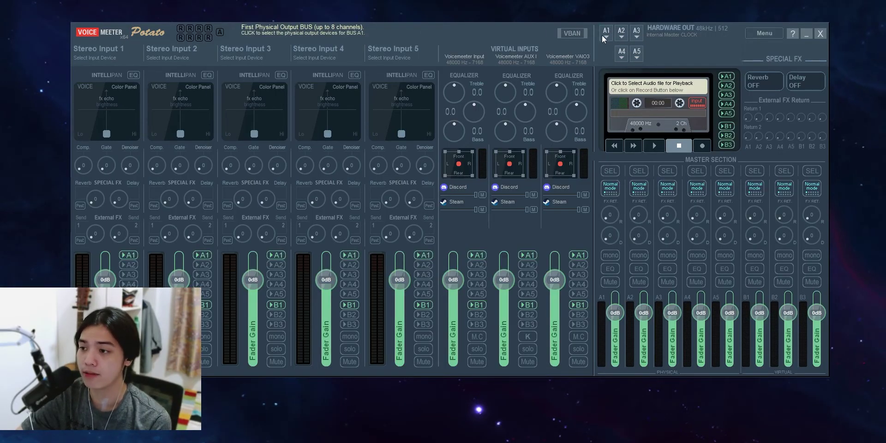
# Assign output A1 to the AirPods Pro and A2 to the HyperX Cloud Flight headset
pyautogui.click(606, 32)
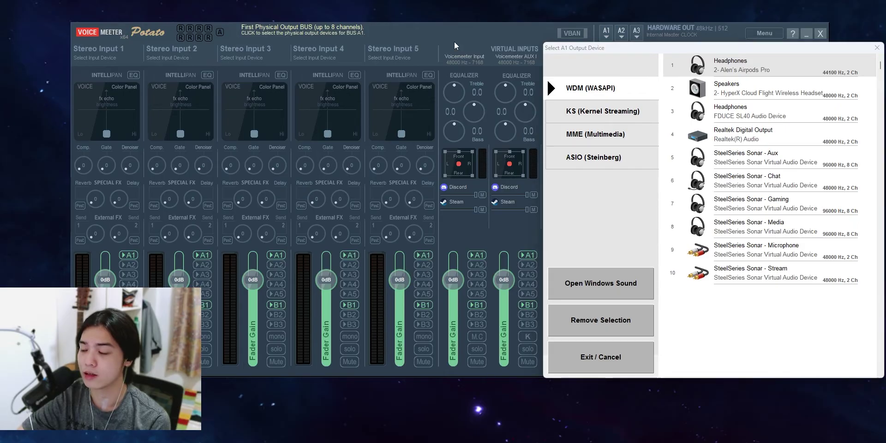
pyautogui.moveTo(663, 59); pyautogui.dragTo(555, 67)
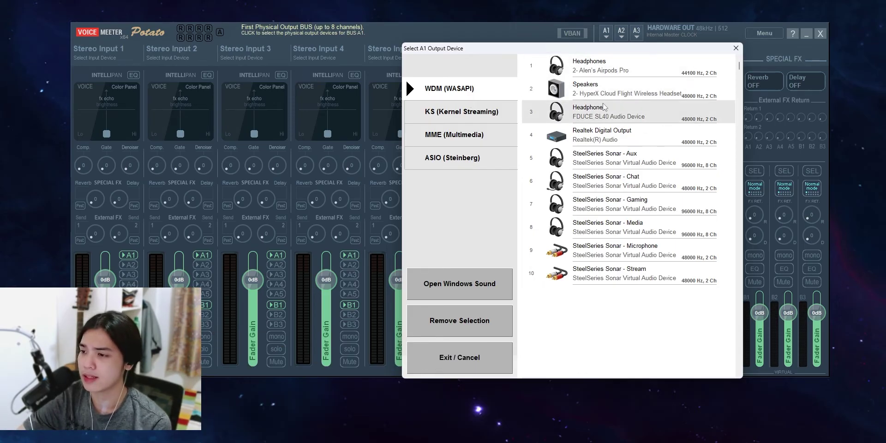
pyautogui.click(589, 67)
pyautogui.click(622, 34)
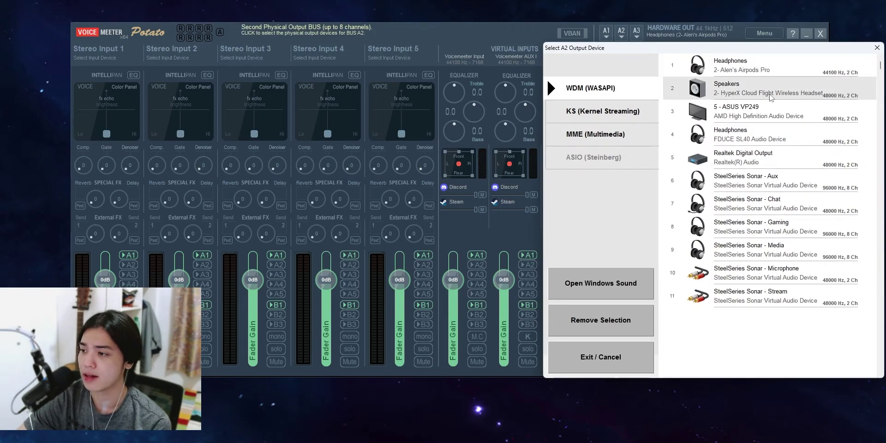
pyautogui.click(730, 92)
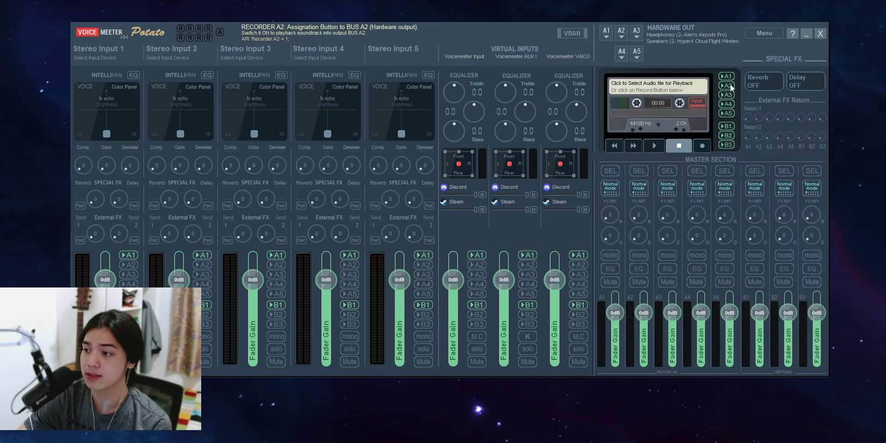
# Assign A3 to the FDUCE SL40 headphones and A4 to ASUS VP249, leaving A5 empty
pyautogui.click(636, 33)
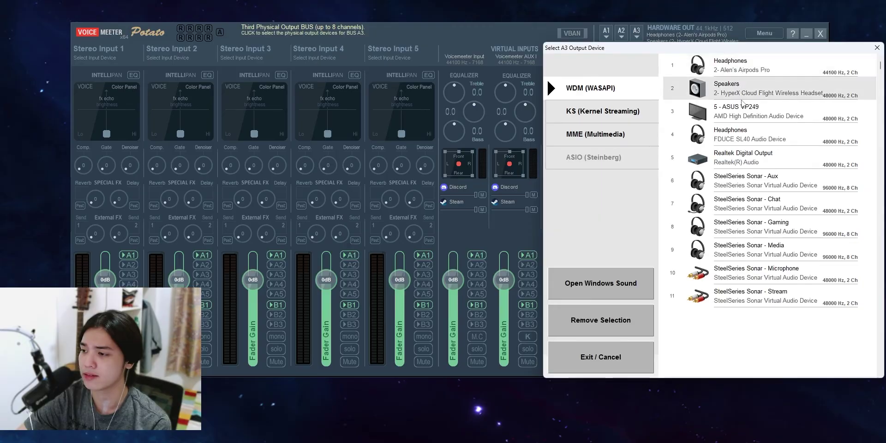
pyautogui.click(751, 139)
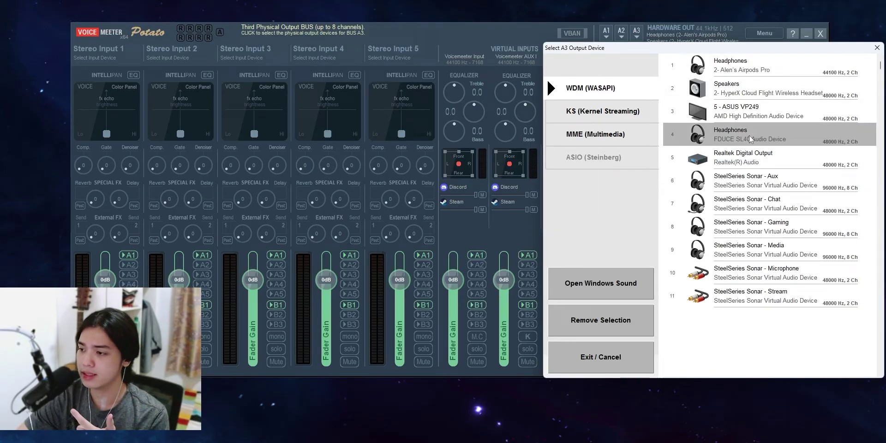
pyautogui.click(622, 53)
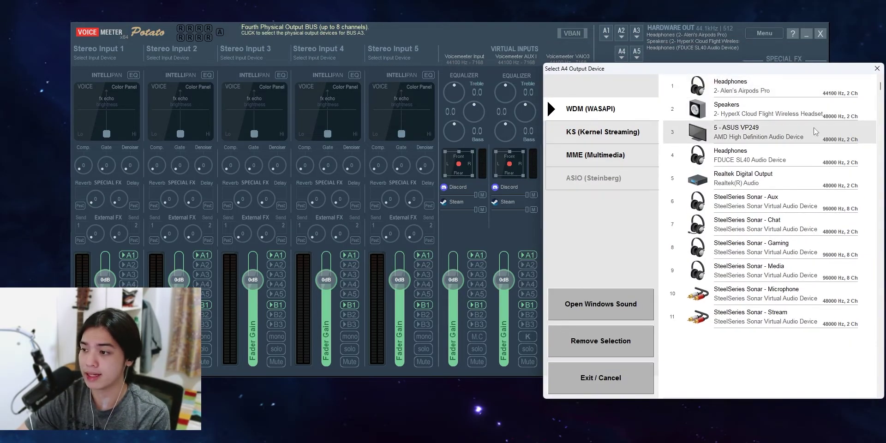
pyautogui.click(742, 133)
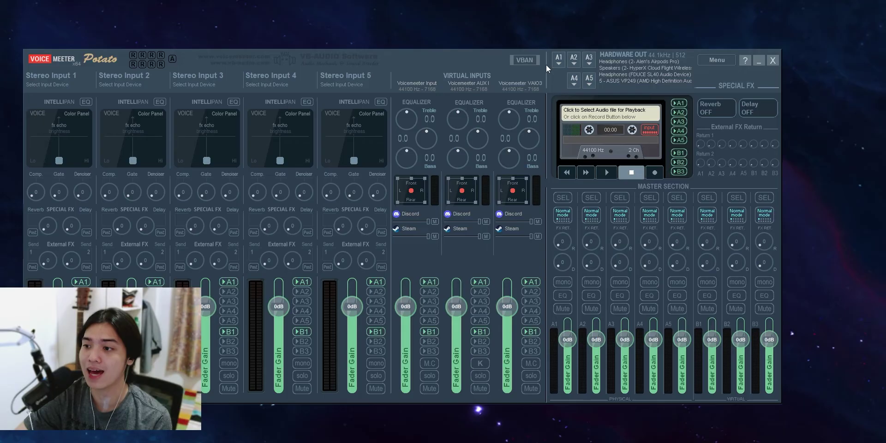
pyautogui.click(590, 79)
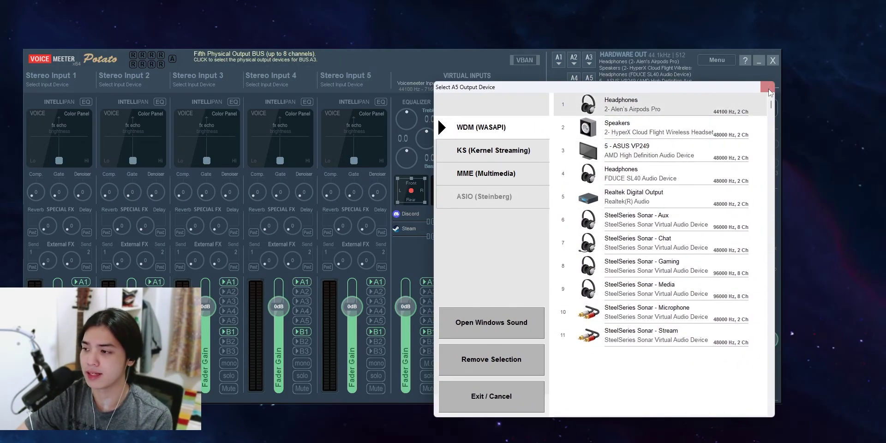
pyautogui.click(477, 66)
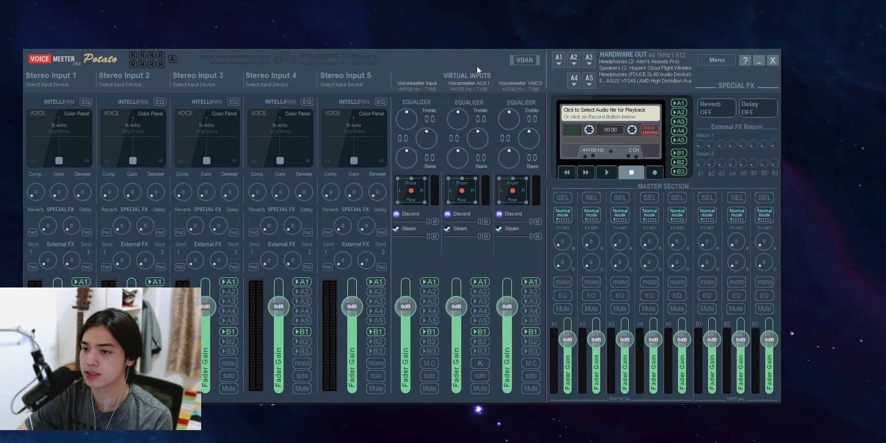
pyautogui.moveTo(477, 65); pyautogui.dragTo(553, 62)
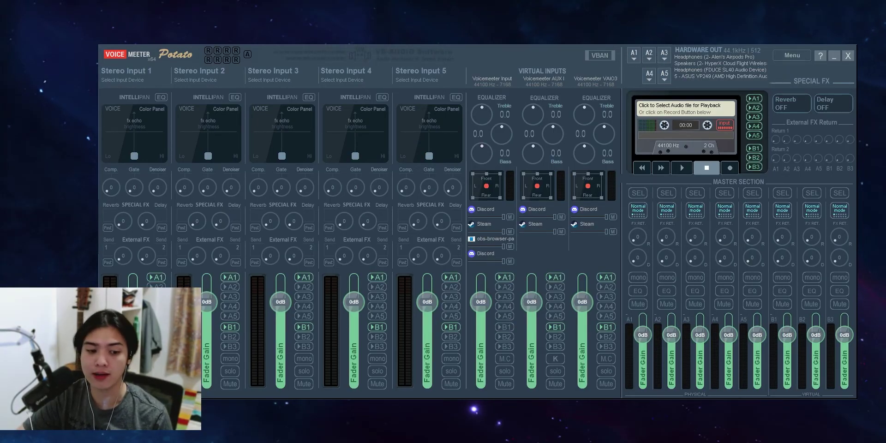
# Pause the YouTube setup video at 0:44 in Chrome and minimize the browser
pyautogui.hotkey('alt', 'Tab')
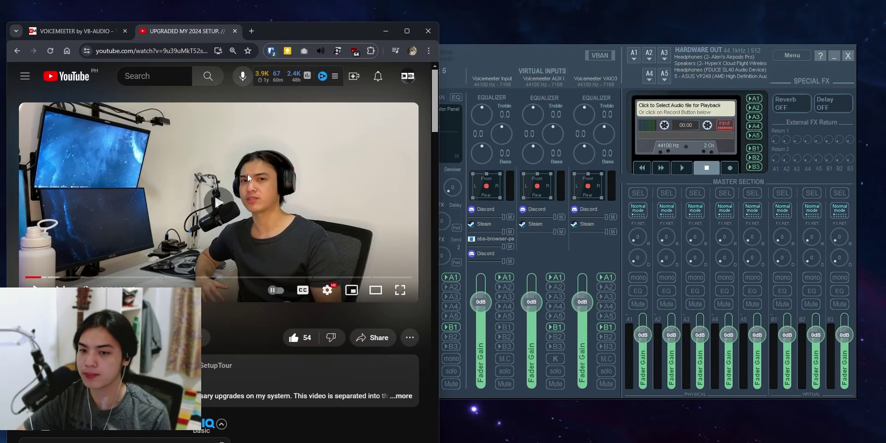
pyautogui.moveTo(319, 28); pyautogui.dragTo(452, 11)
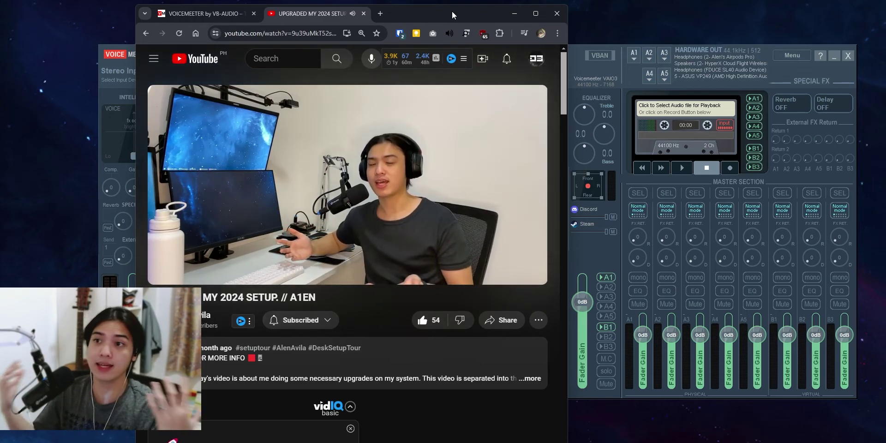
pyautogui.click(463, 163)
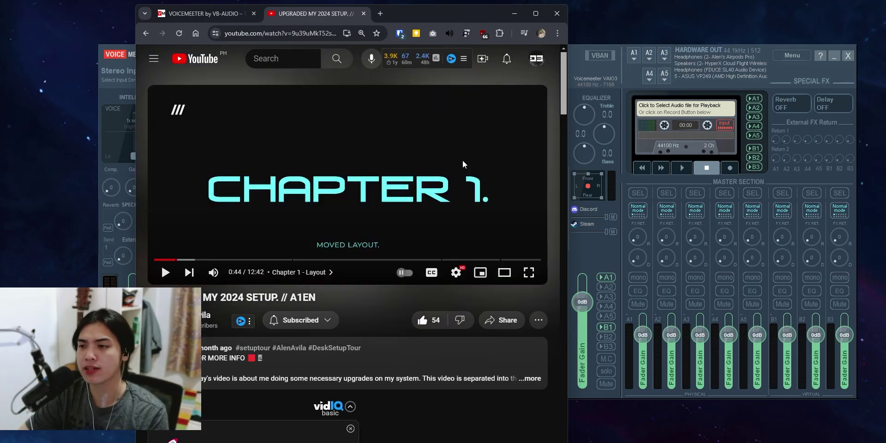
pyautogui.click(515, 13)
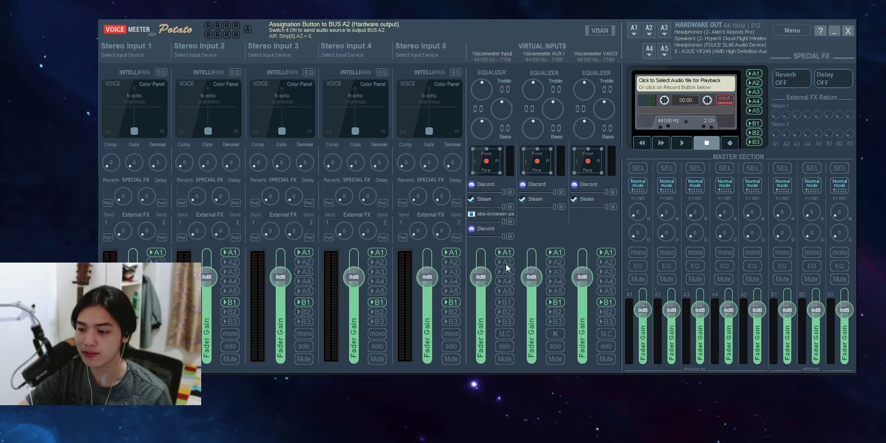
# Turn on buses A2, A3, A4 and A5 on the Voicemeeter Input strip
pyautogui.click(505, 262)
pyautogui.click(505, 271)
pyautogui.click(504, 281)
pyautogui.click(505, 291)
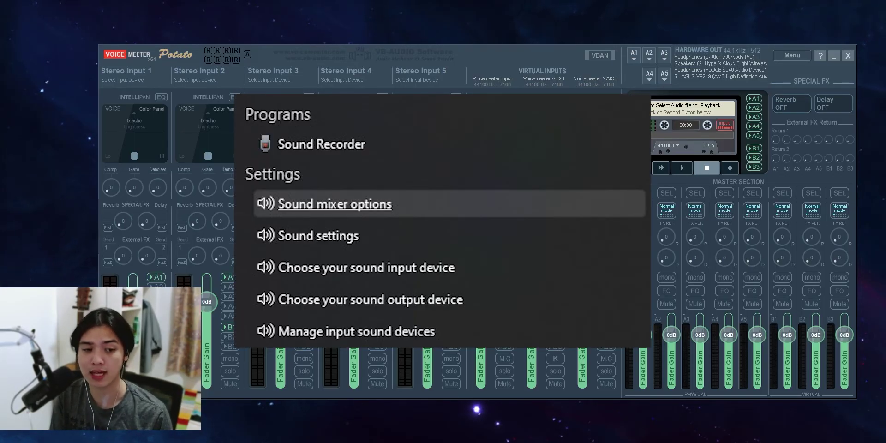
# Set the Windows output device to Voicemeeter AUX Input (VB-Audio Voicemeeter VAIO) and minimize Settings
pyautogui.press('Return')
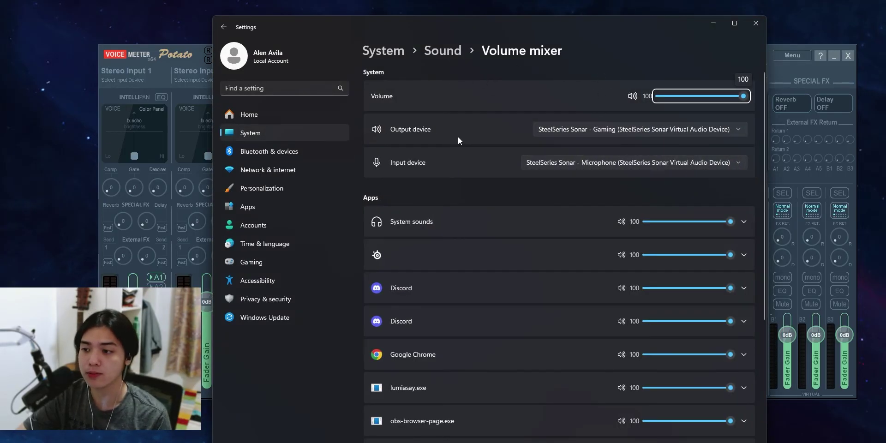
pyautogui.click(652, 133)
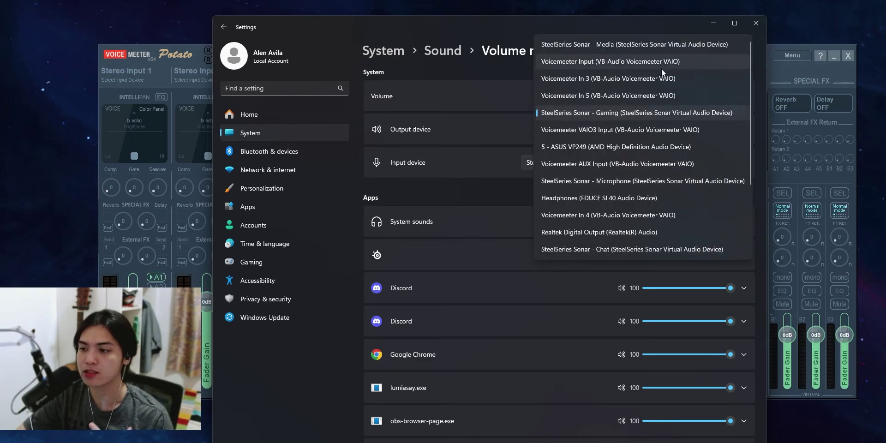
pyautogui.scroll(-1, 660, 75)
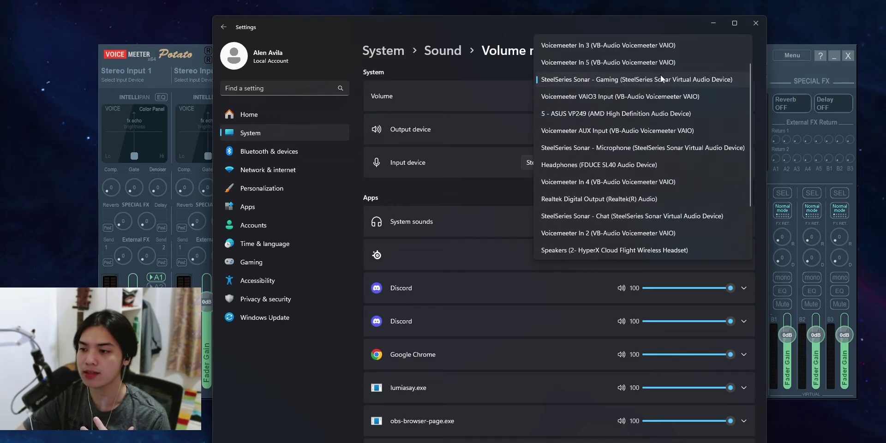
pyautogui.click(599, 131)
pyautogui.click(719, 24)
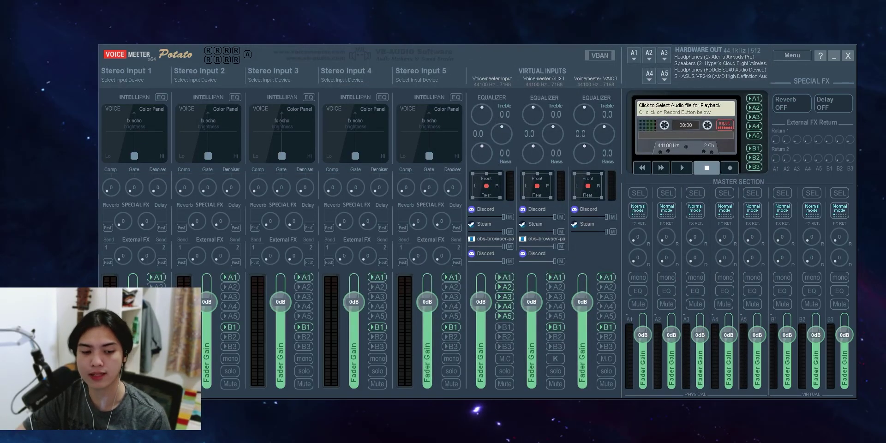
# Switch back to the Chrome setup video, then to the SteelSeries GG window
pyautogui.hotkey('alt', 'Tab')
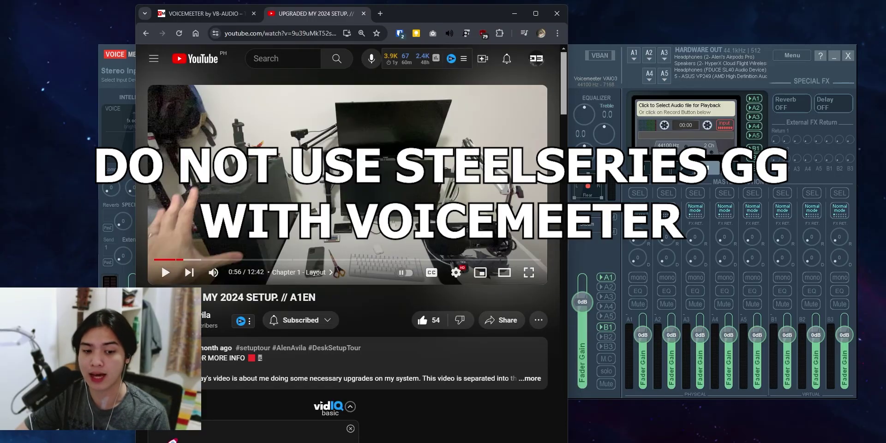
pyautogui.hotkey('alt', 'Tab')
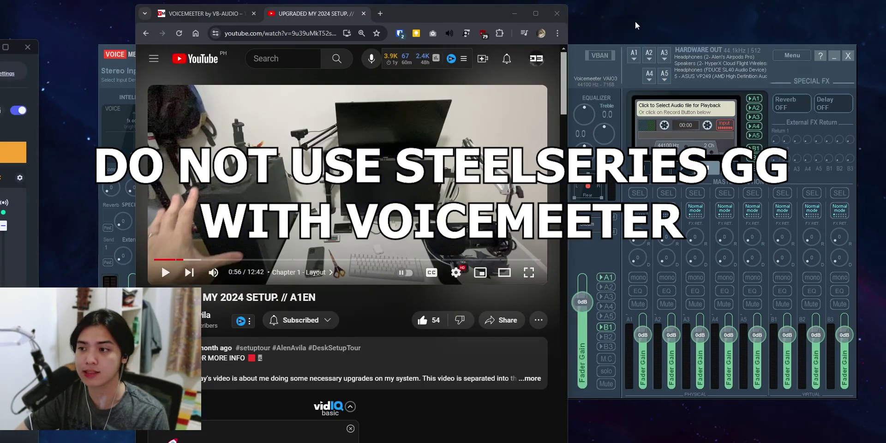
# Center the GG window, confirm Sonar's Personal Mix device is Voicemeeter AUX Input, then minimize GG
pyautogui.moveTo(9, 47); pyautogui.dragTo(603, 40)
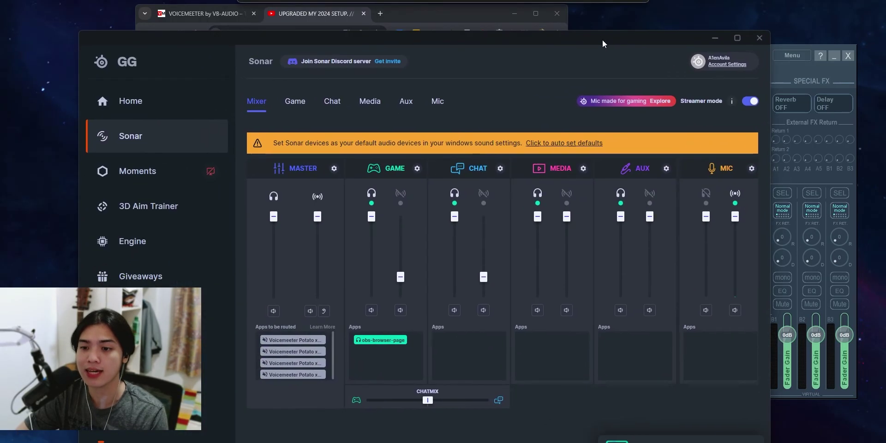
pyautogui.click(336, 168)
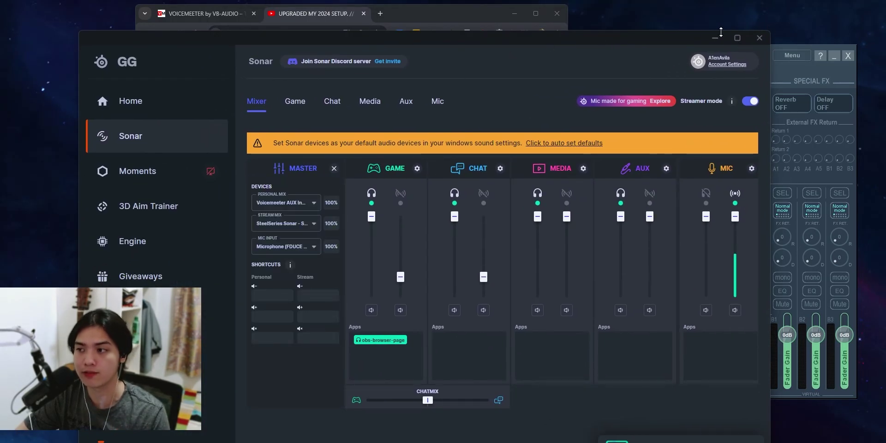
pyautogui.click(307, 203)
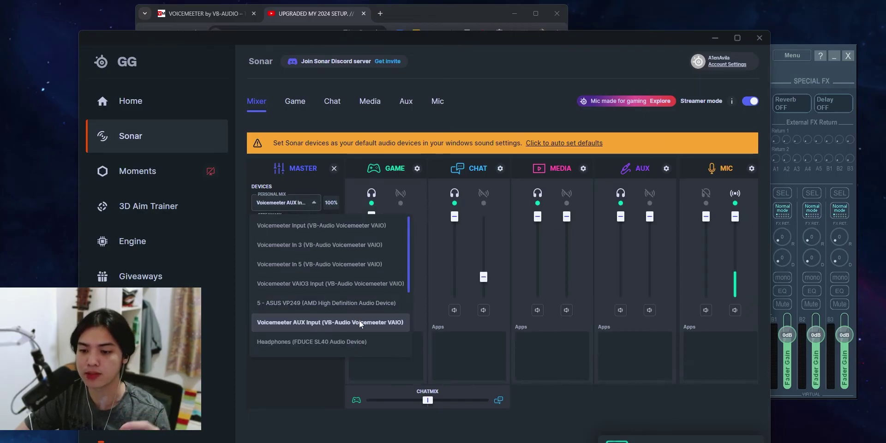
pyautogui.click(716, 38)
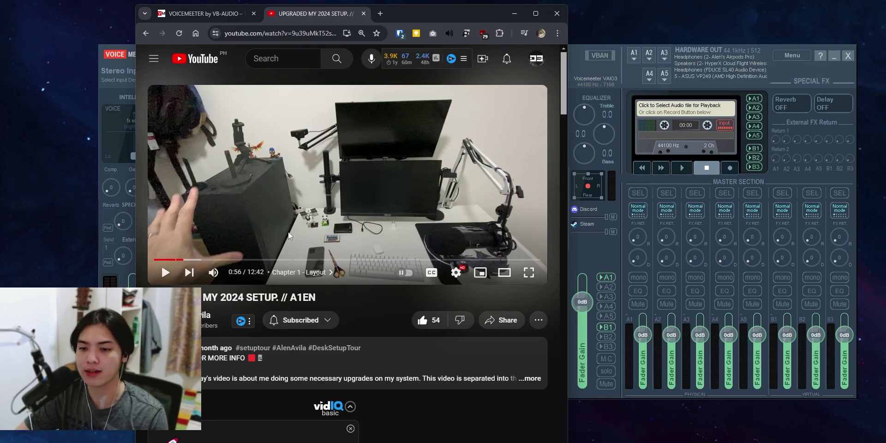
# Play the YouTube setup video to test audio through Voicemeeter, then pause it at 1:08
pyautogui.click(356, 187)
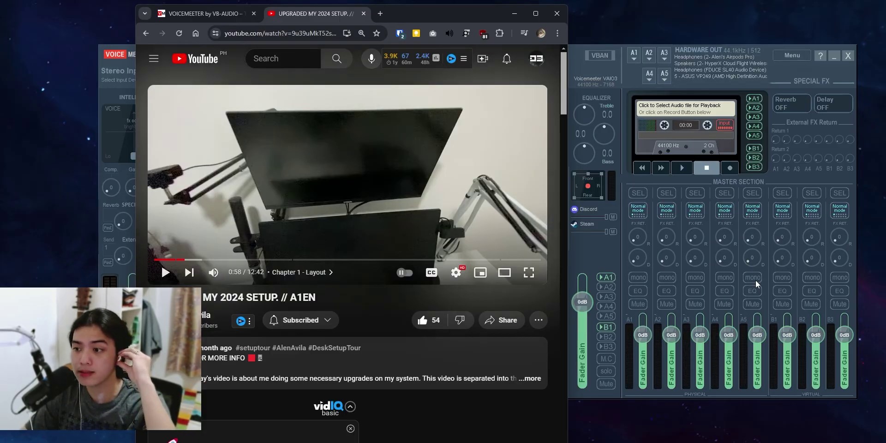
pyautogui.click(363, 196)
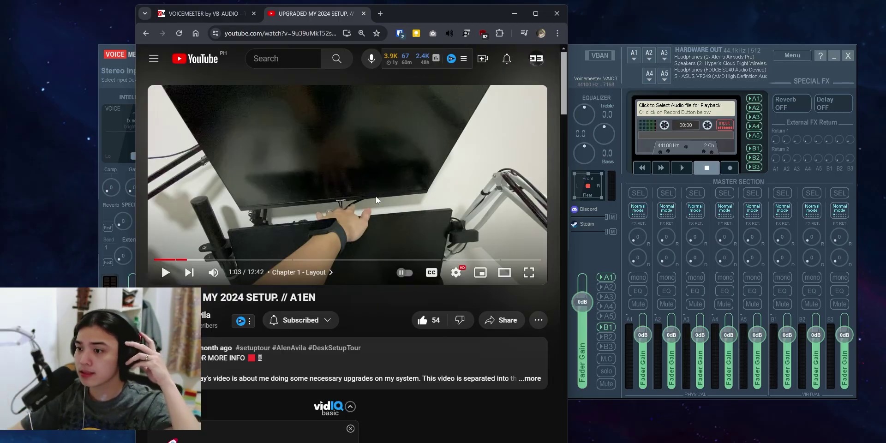
pyautogui.click(376, 196)
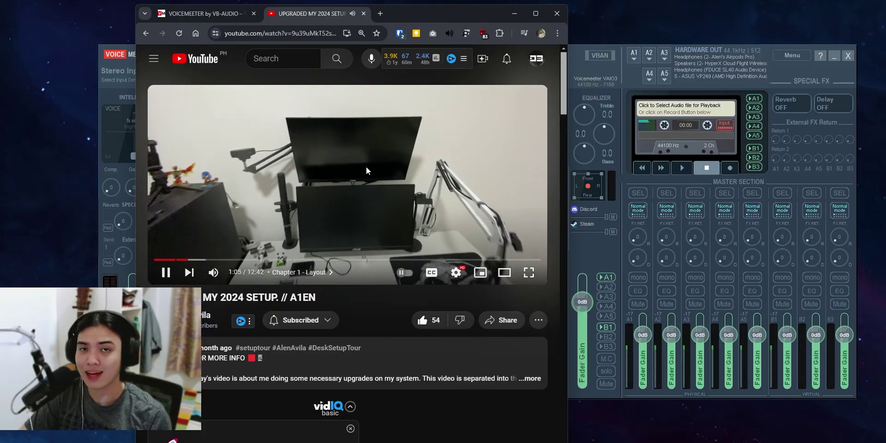
pyautogui.click(354, 177)
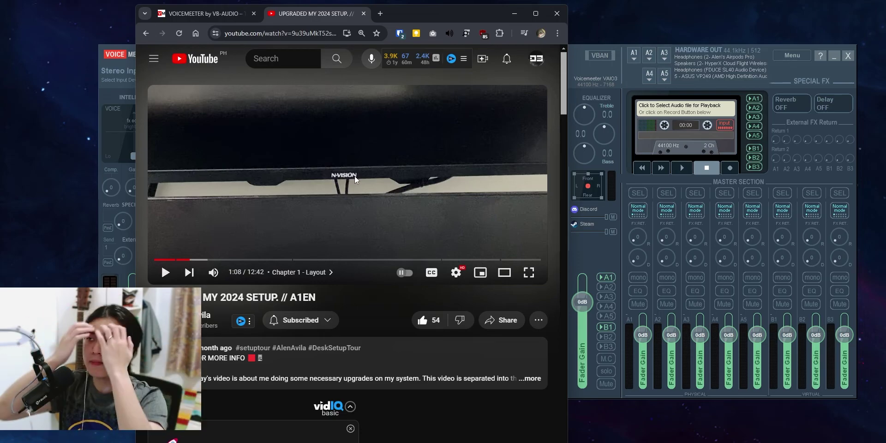
# Bring the Voicemeeter Potato mixer to the front and nudge it slightly down and left
pyautogui.click(592, 101)
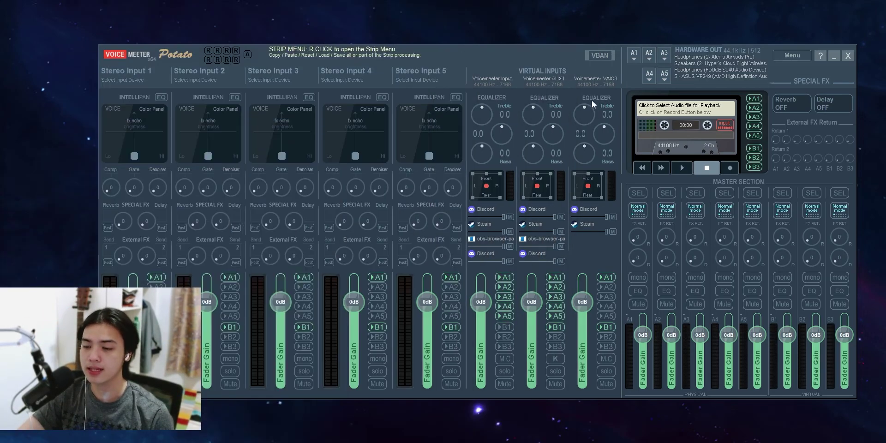
pyautogui.moveTo(504, 52); pyautogui.dragTo(490, 67)
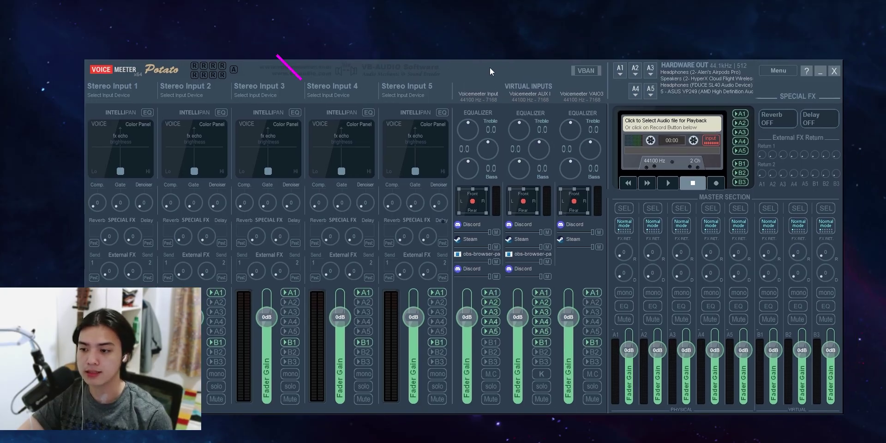